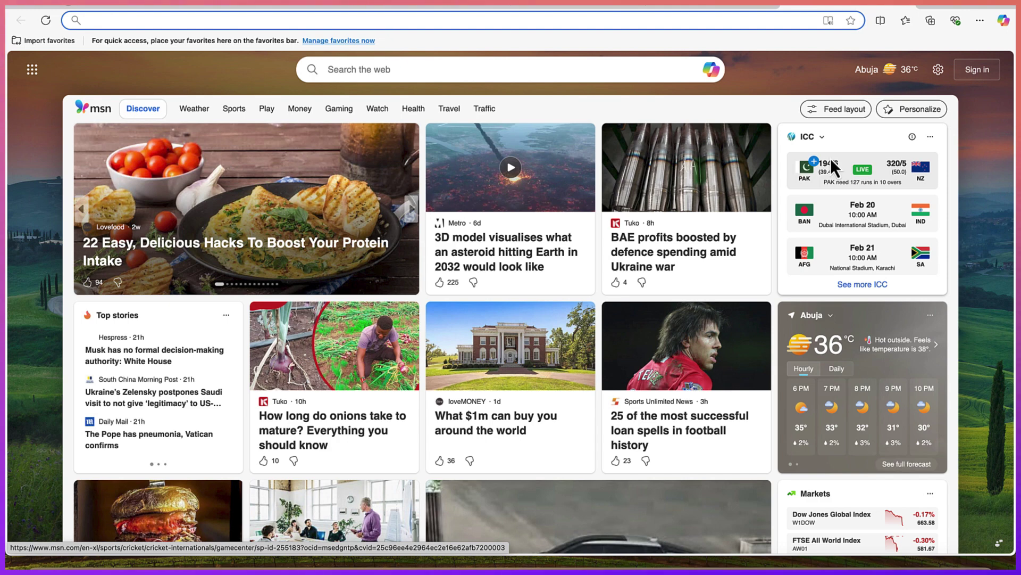
Search Google for 'nim video ai', open nim.video, and start Nim for free.
click(714, 18)
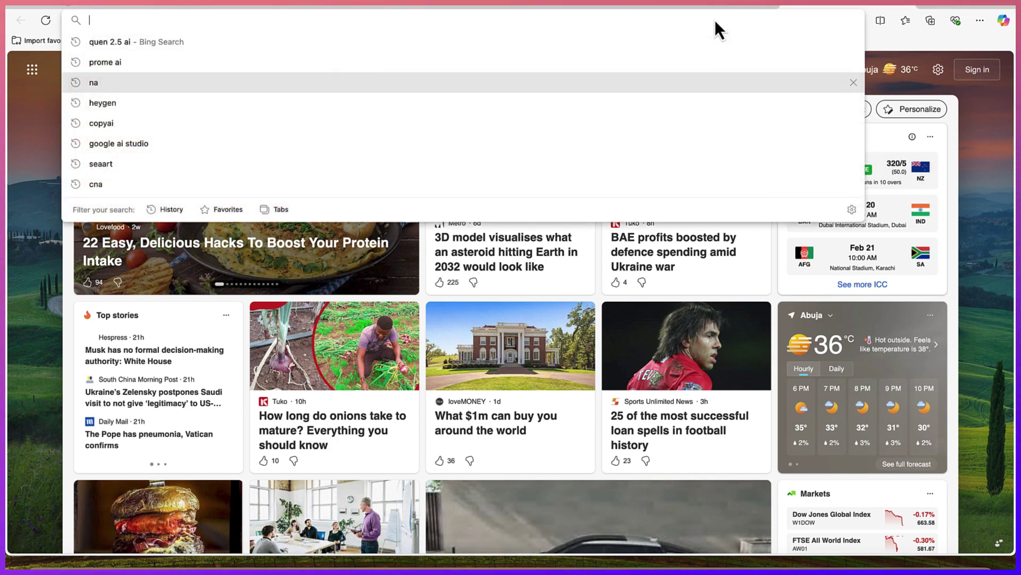
key(Down)
key(Return)
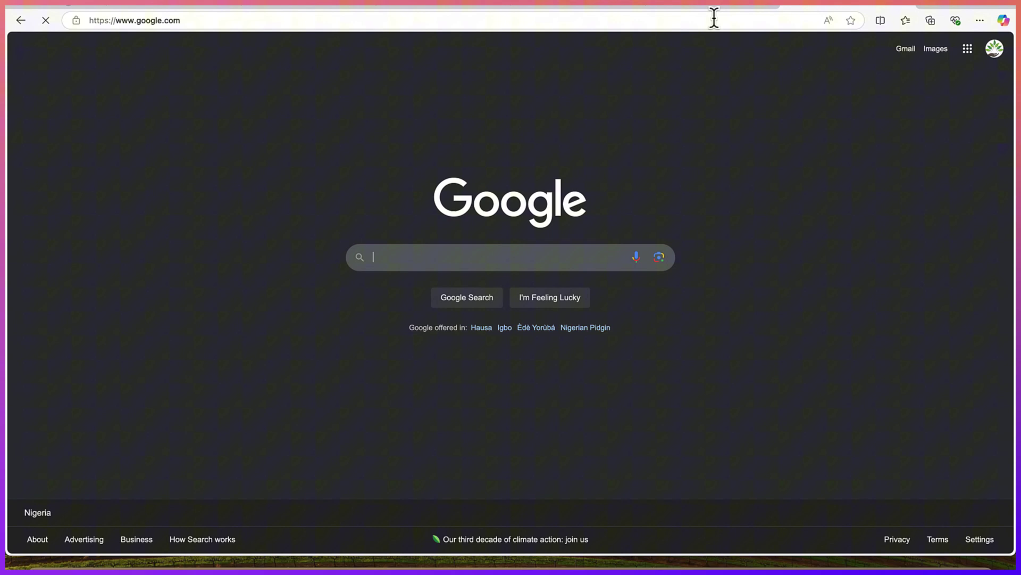
text(nim)
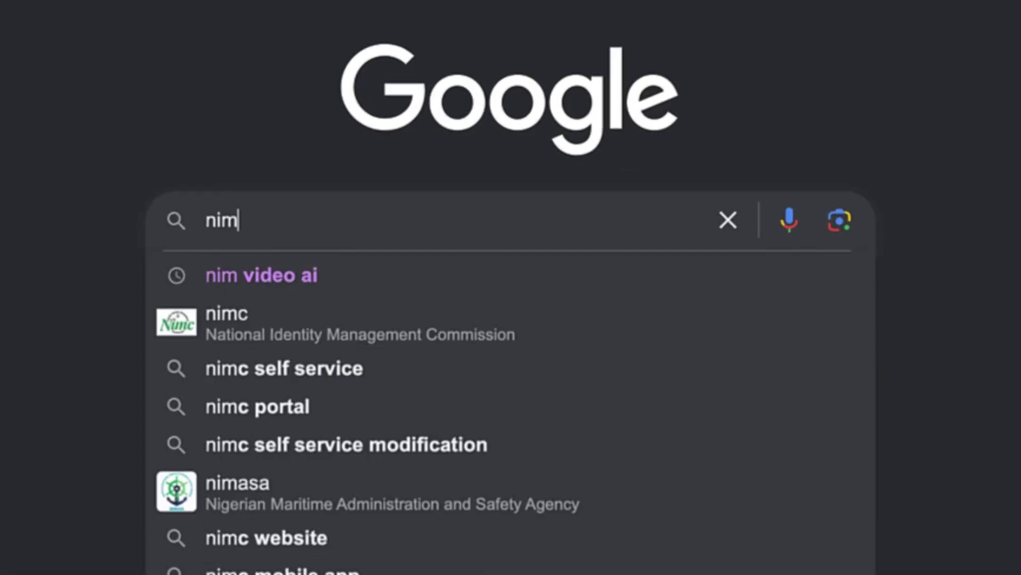
text( video ai)
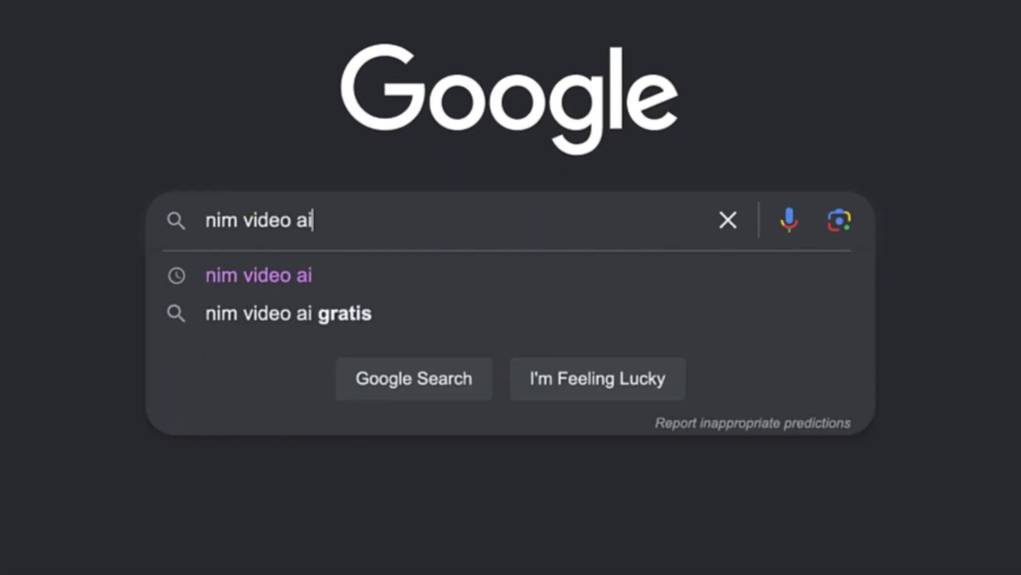
key(Return)
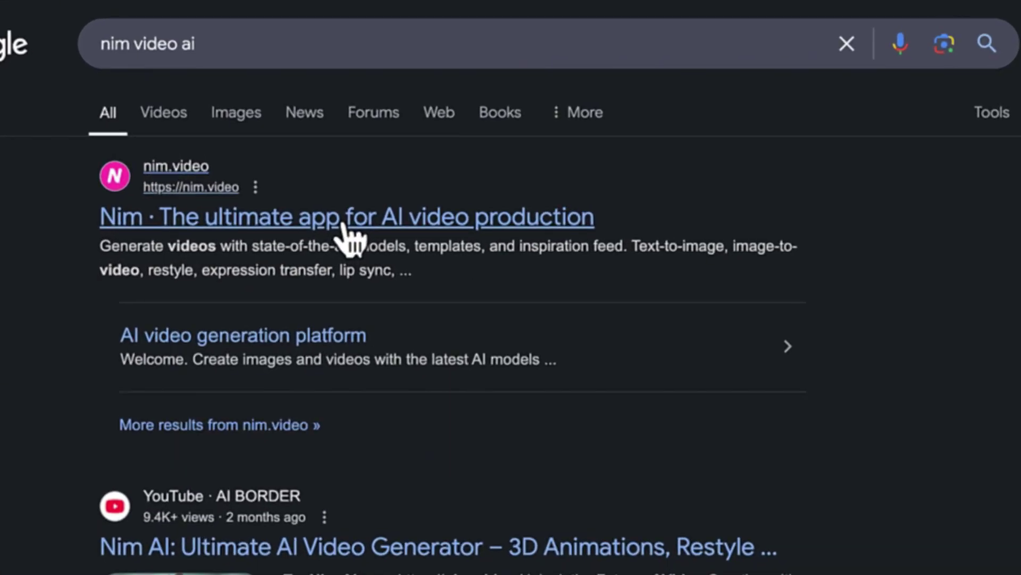
click(349, 224)
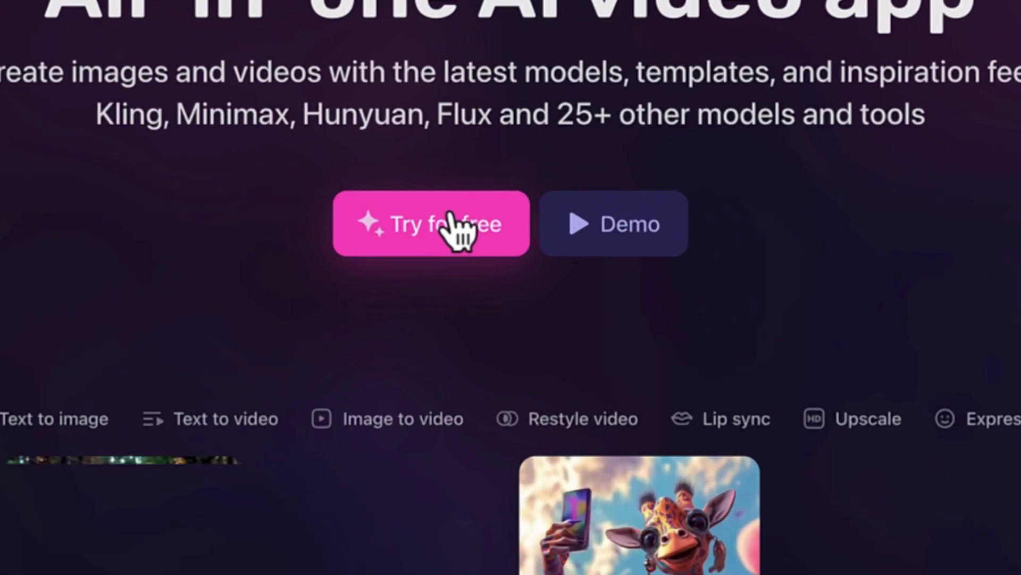
click(458, 225)
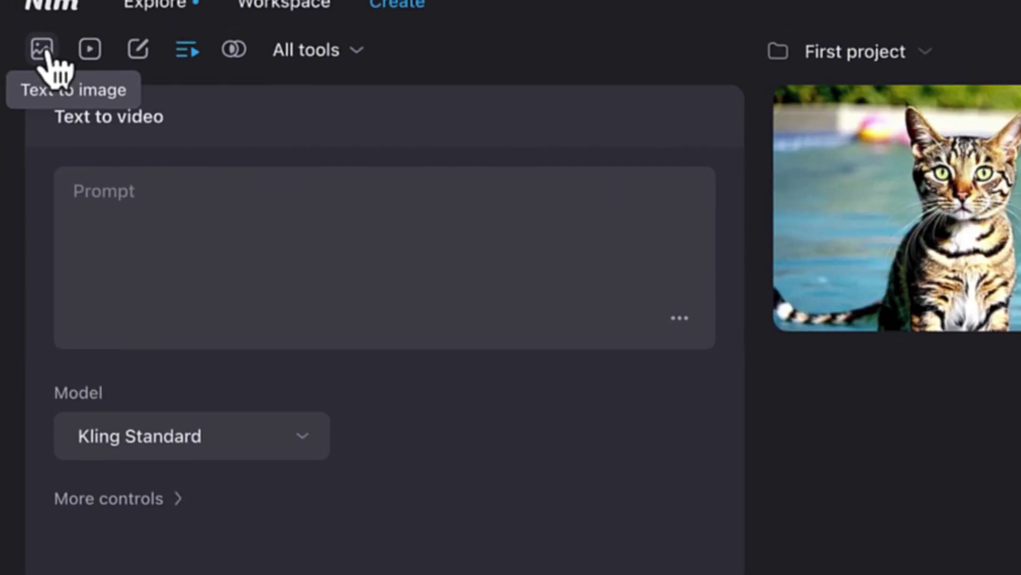
Switch between Text to image and Image to video, ending on Text to image.
click(44, 52)
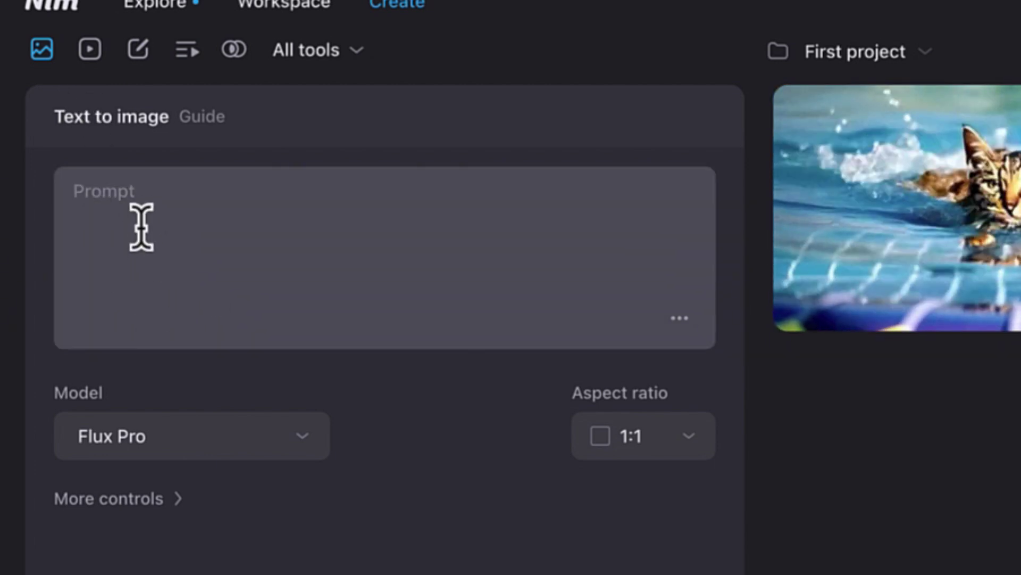
click(89, 51)
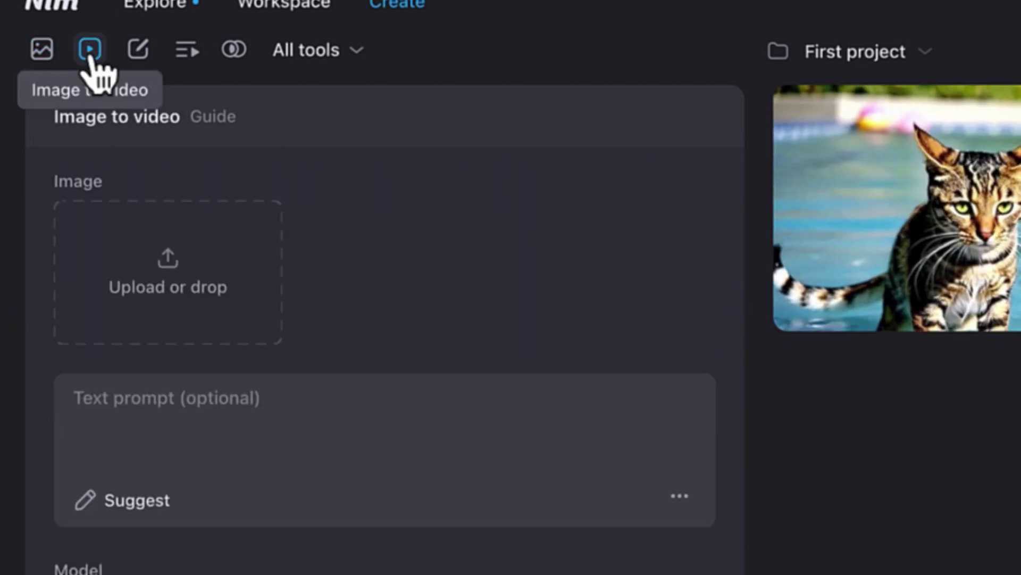
click(43, 51)
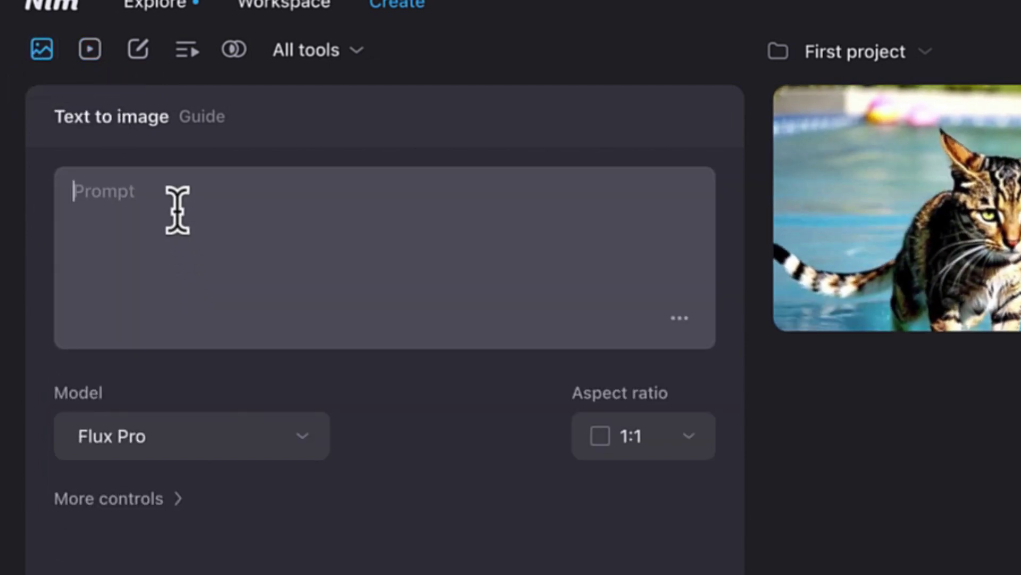
text(Create the video of a monkey driving in the dessert with a cat in the same car)
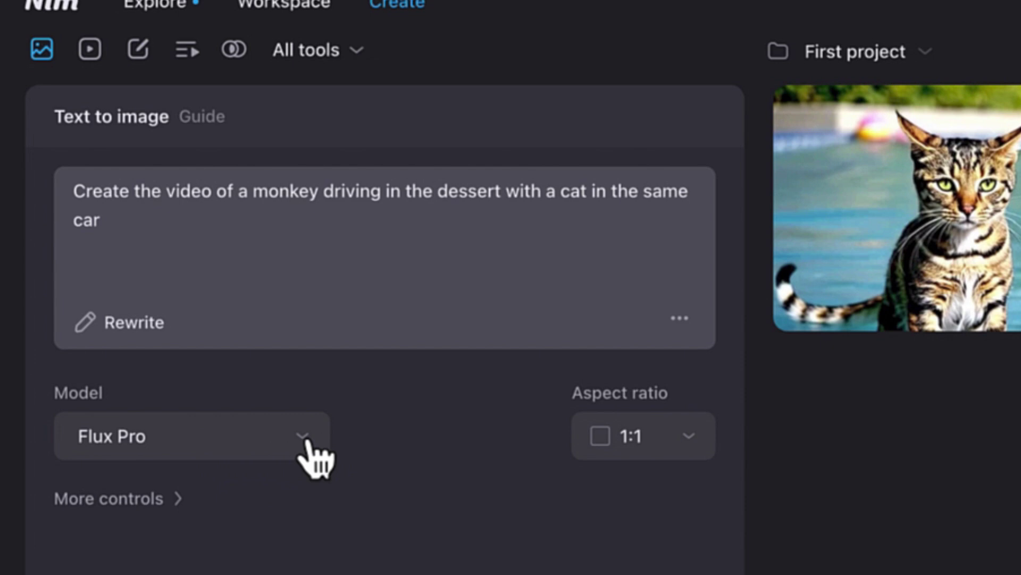
Keep the Flux Pro model, set 16:9 aspect ratio, expand More controls, and generate the image.
click(316, 455)
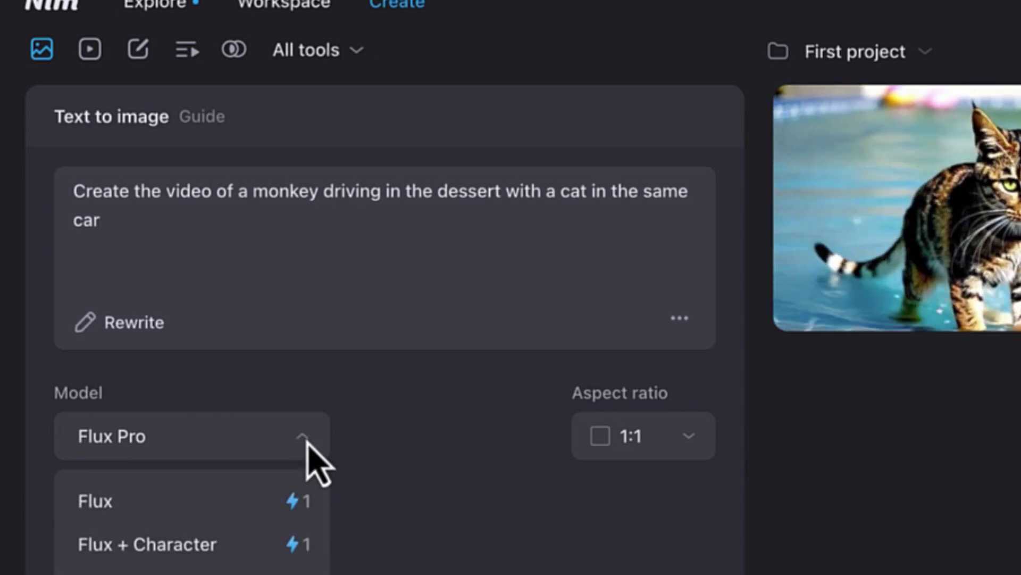
click(316, 459)
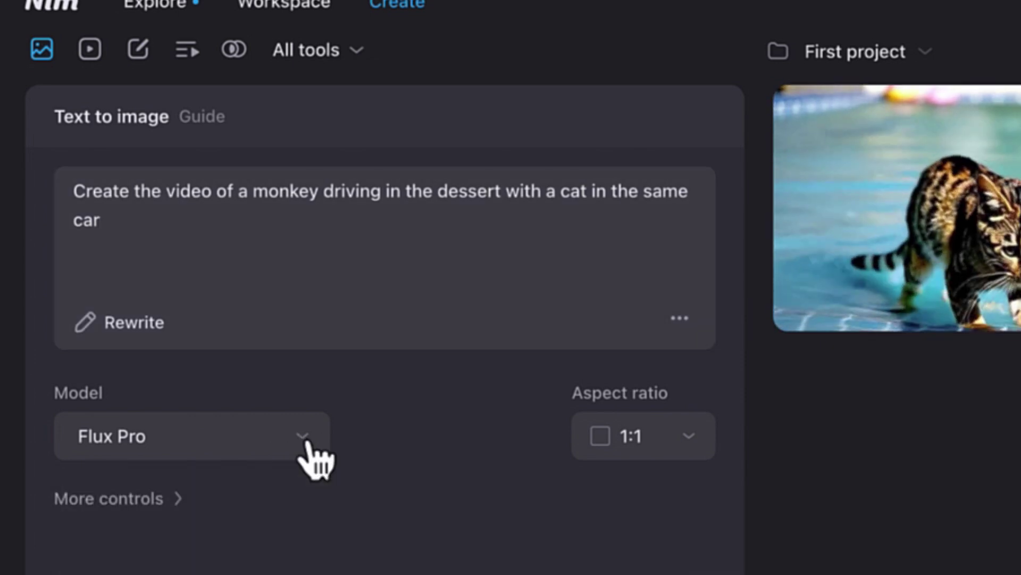
click(692, 447)
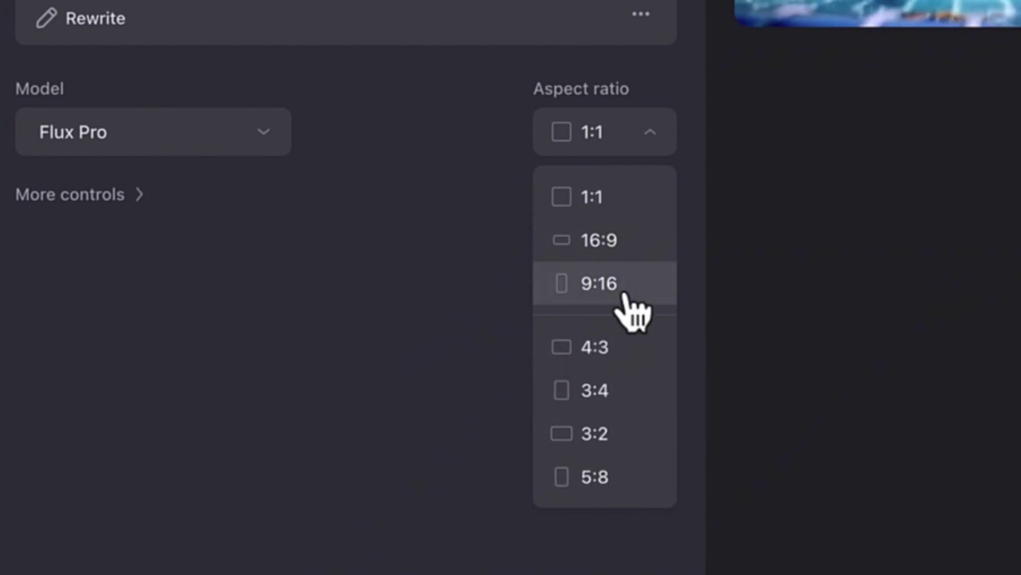
click(623, 240)
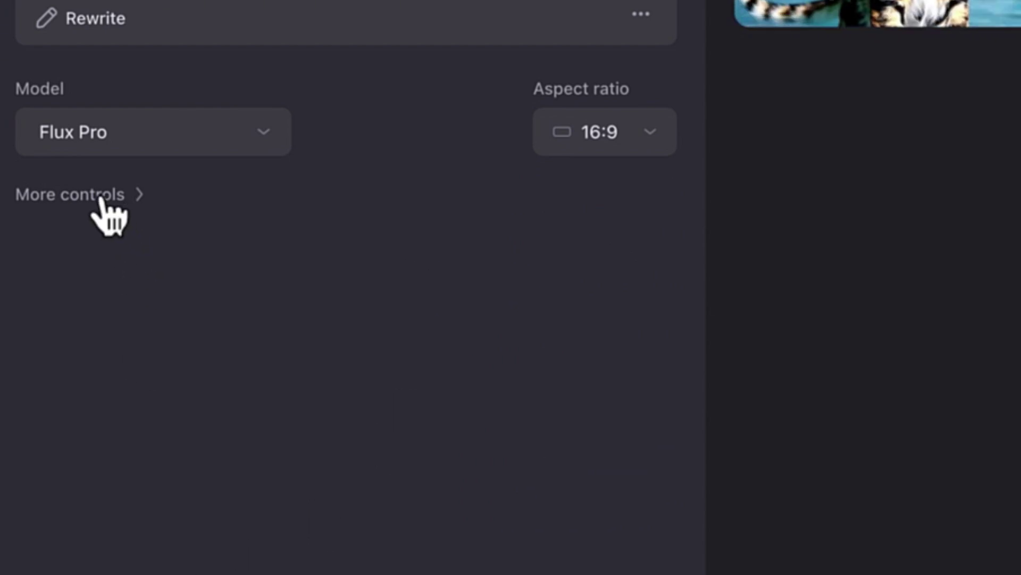
click(109, 214)
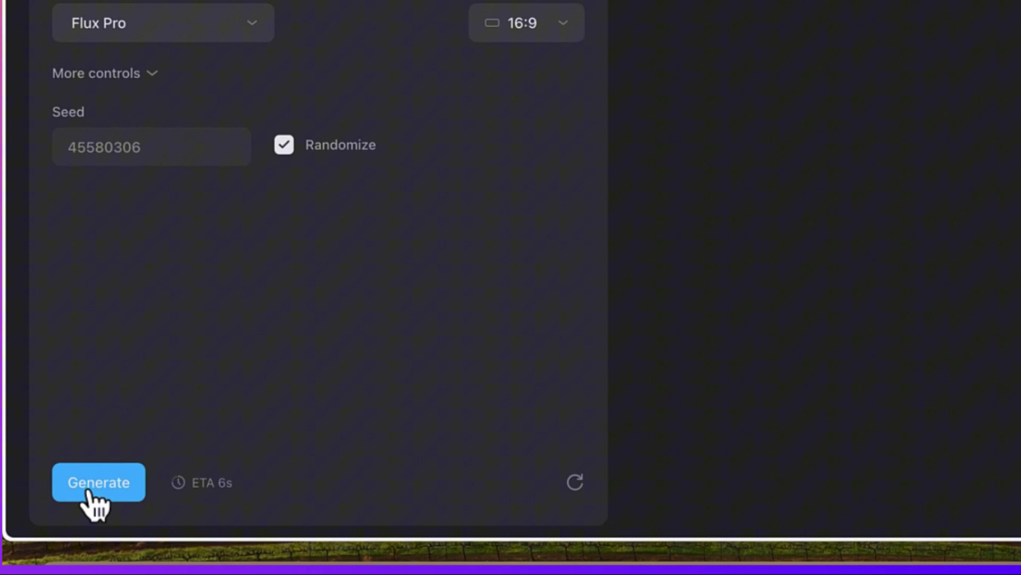
click(59, 523)
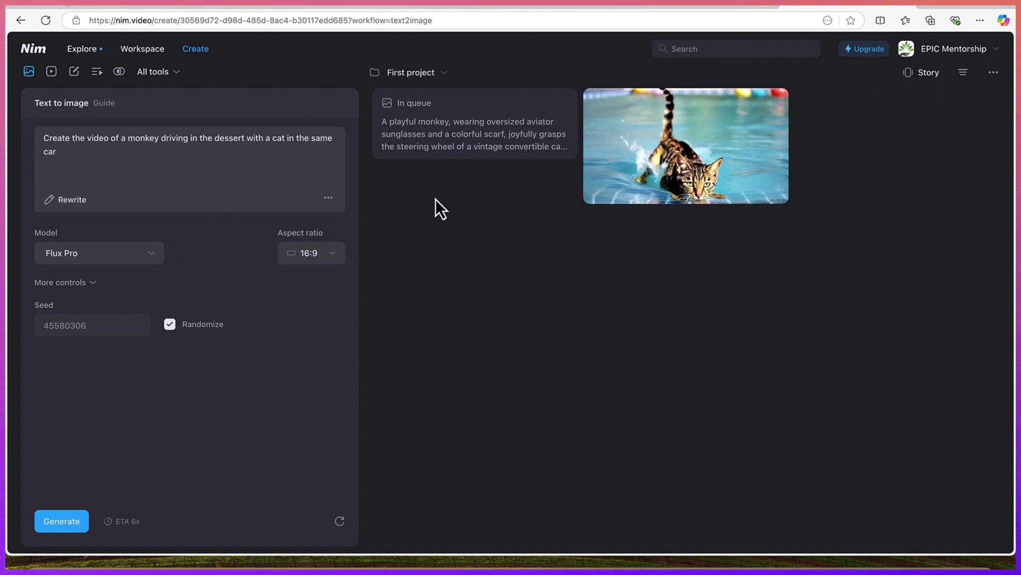
mouse_move(686, 145)
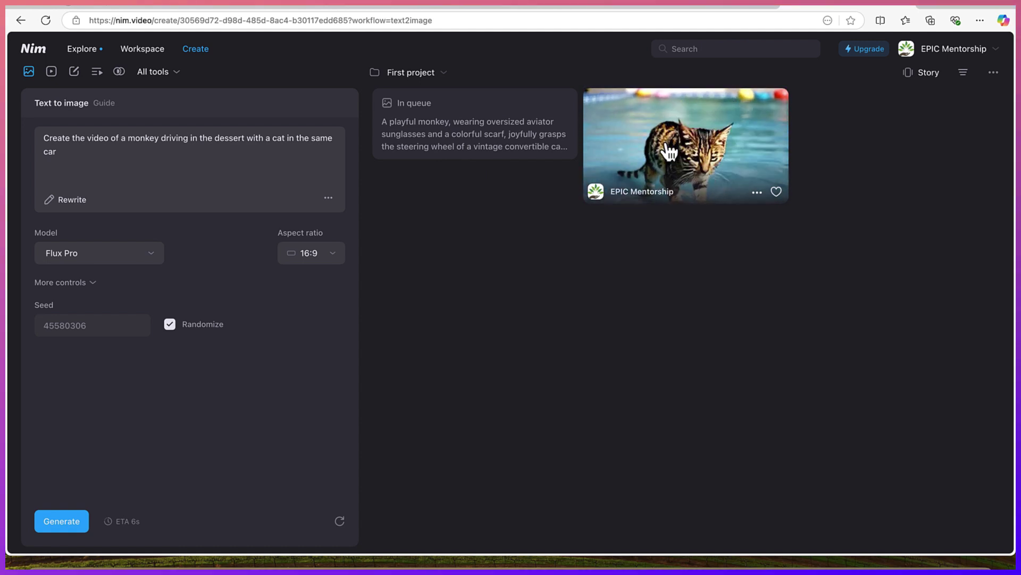
View the cat video's details, then return to the First project gallery.
click(669, 152)
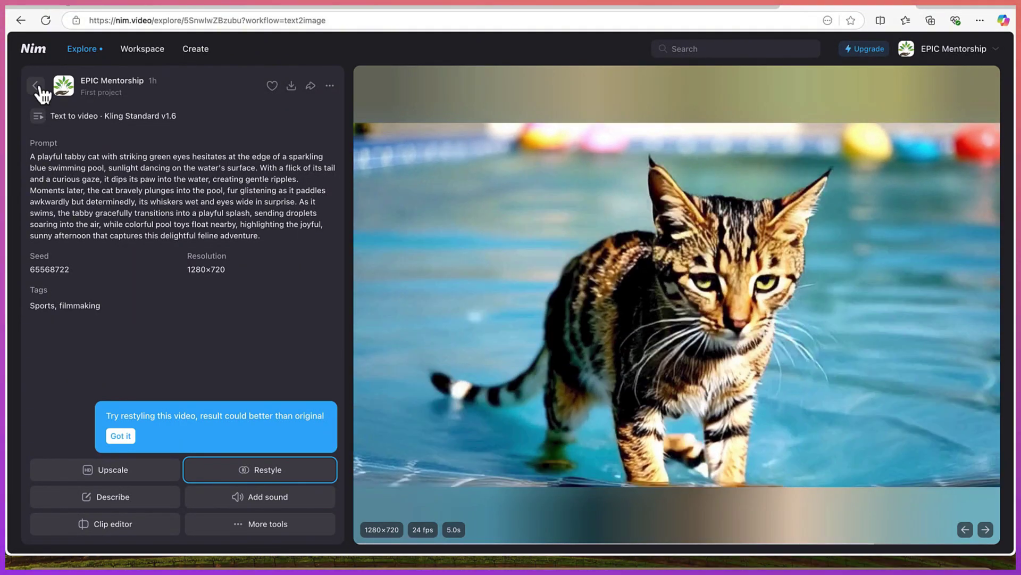
click(36, 86)
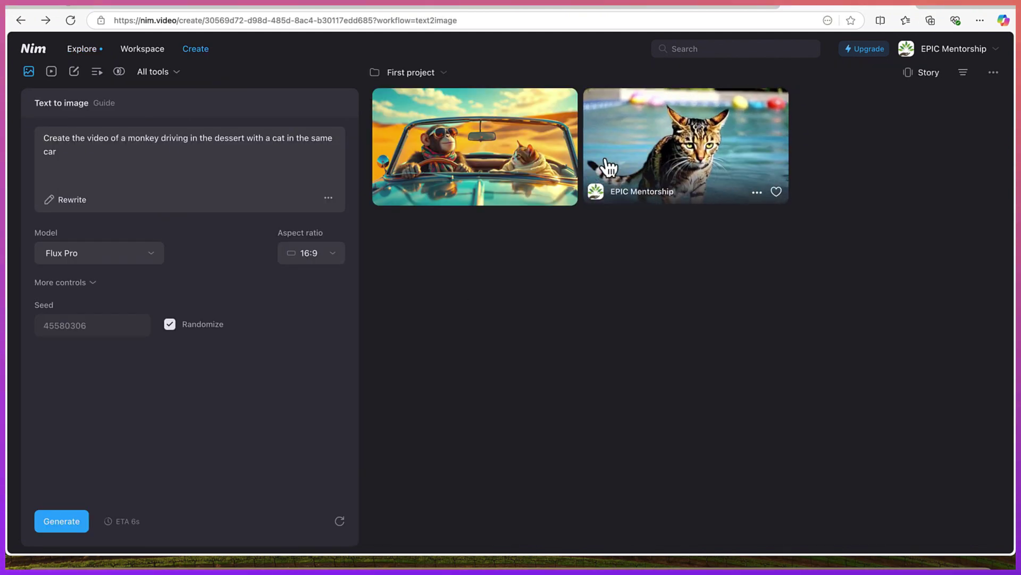
mouse_move(474, 146)
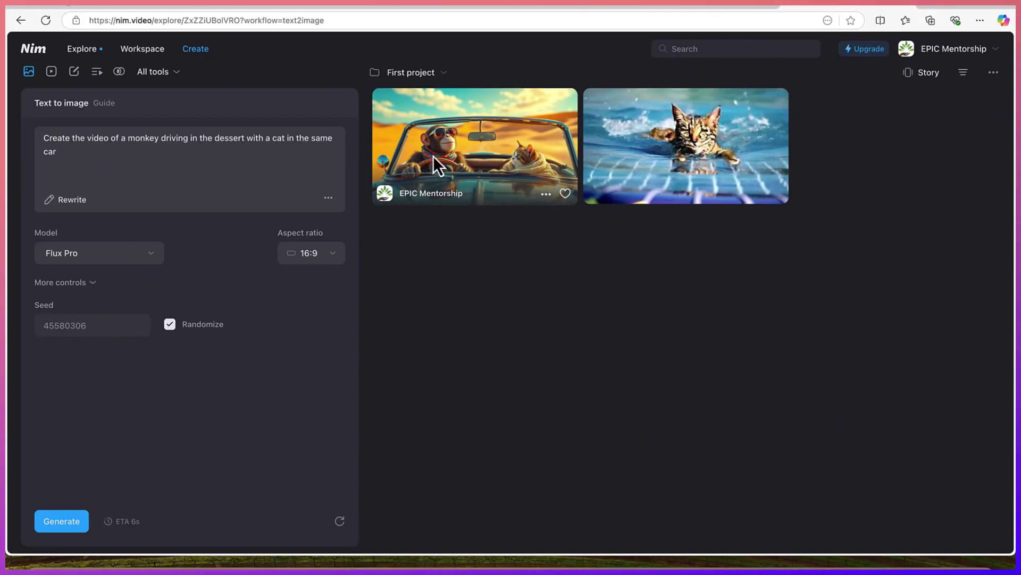
Turn the monkey-and-cat car image into a Kling Standard video and generate it.
click(455, 156)
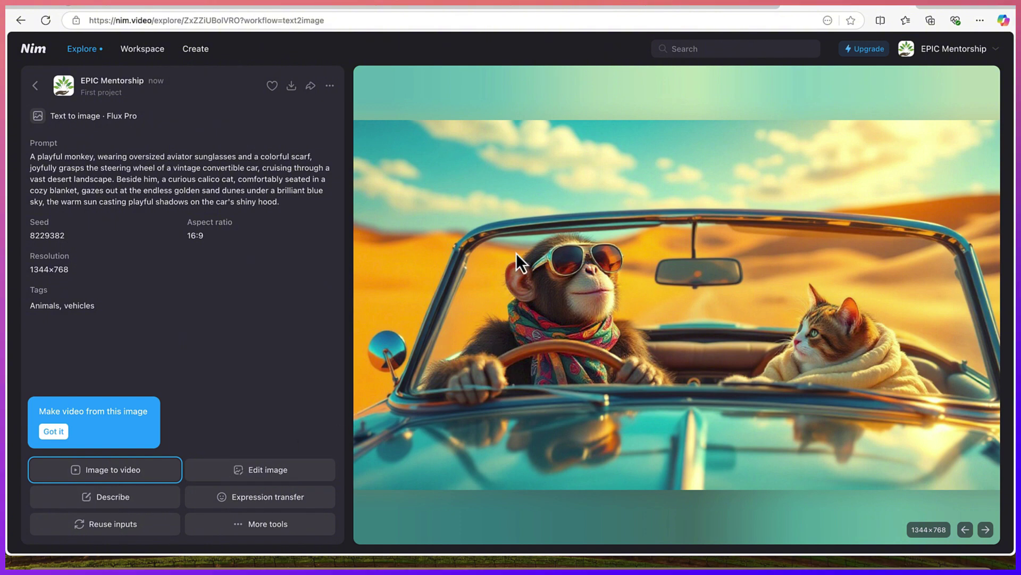
click(134, 472)
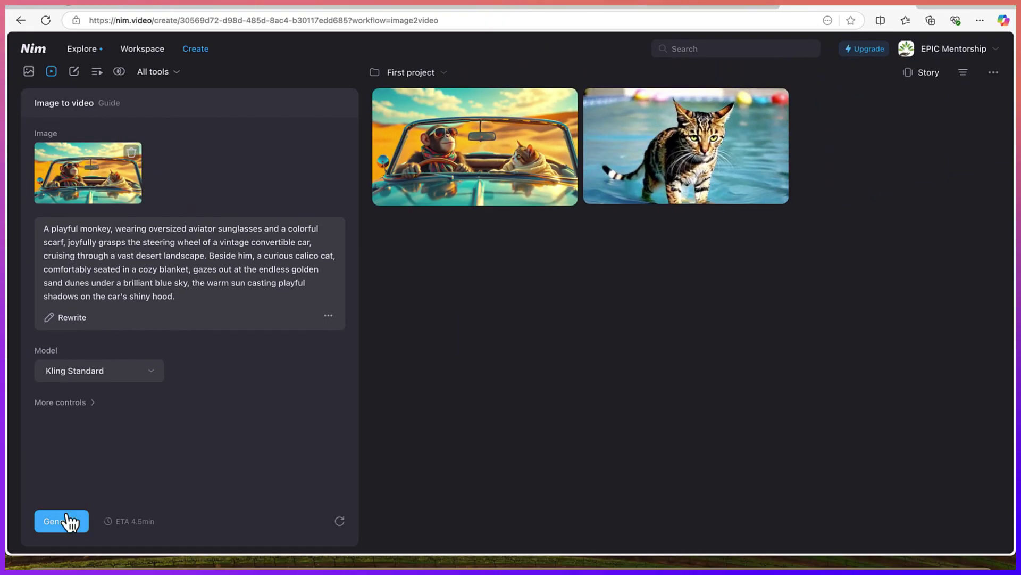
click(67, 519)
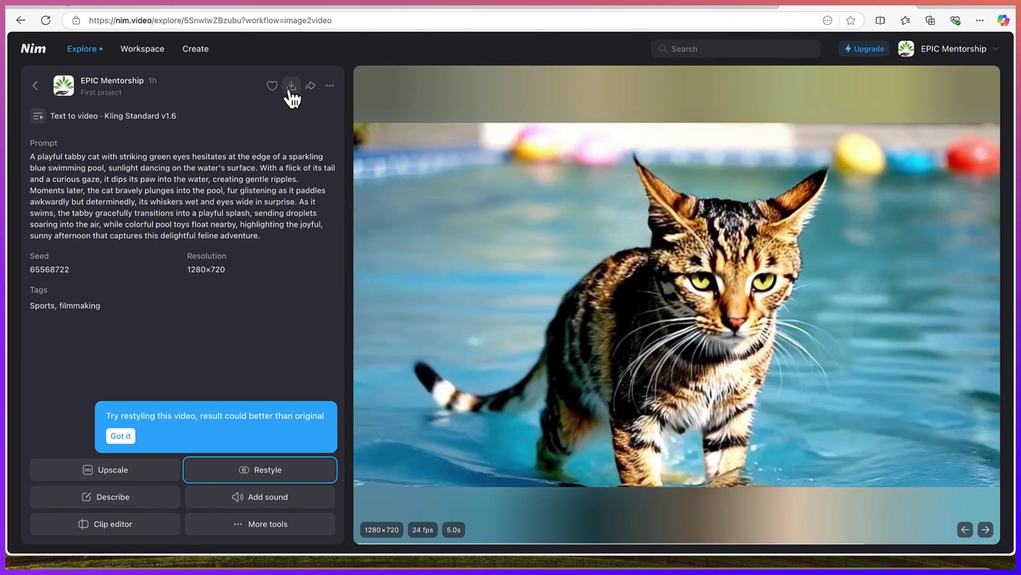
Download the watermarked cat pool MP4, dismiss the upgrade offer, and reveal it in Downloads.
click(291, 87)
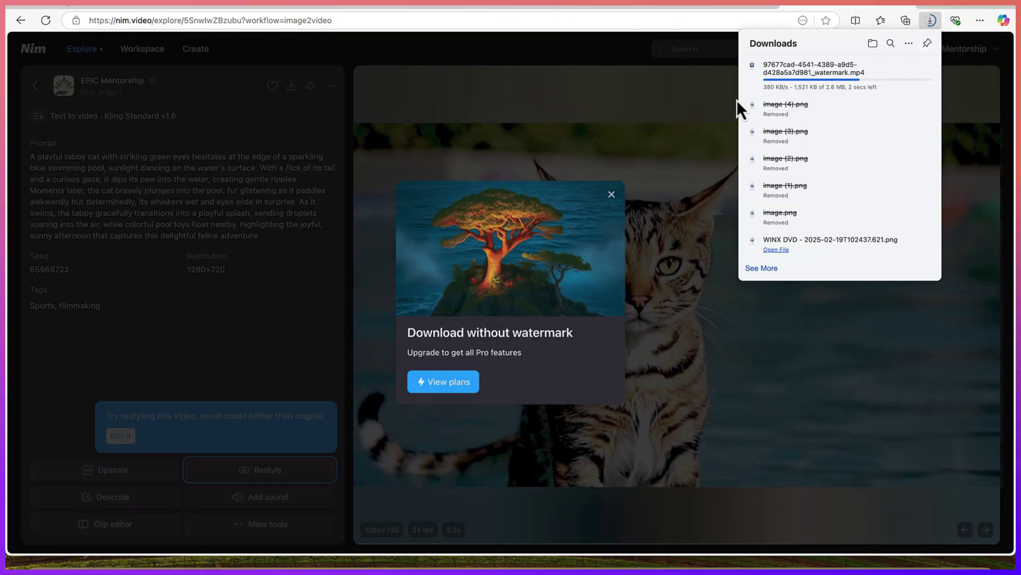
click(611, 194)
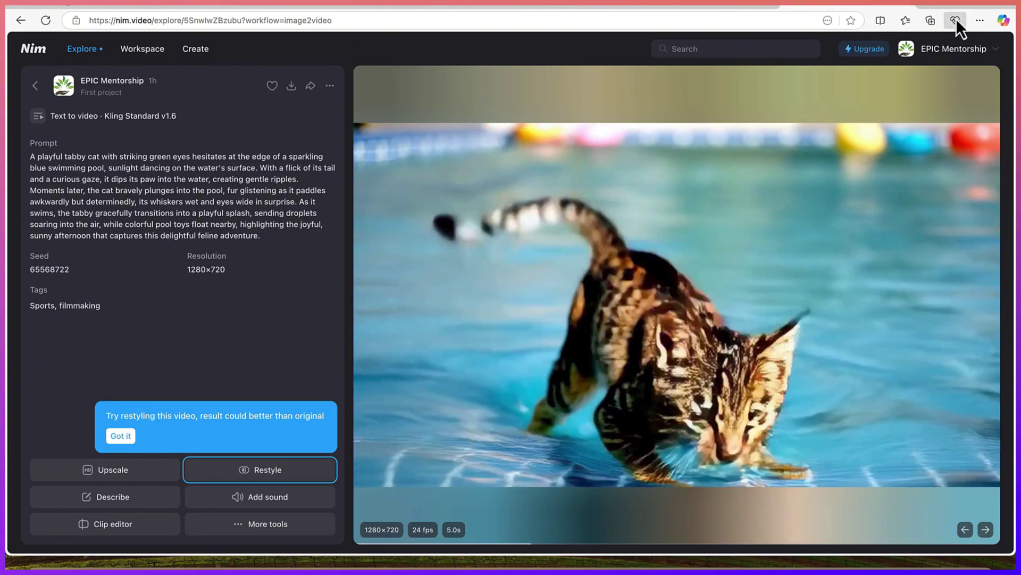
click(956, 19)
click(958, 24)
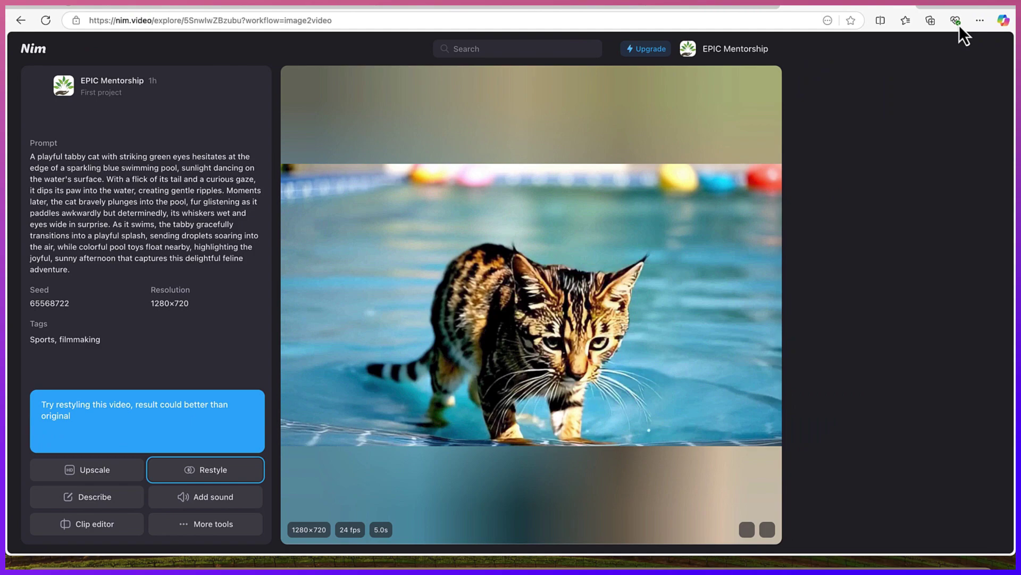
click(979, 23)
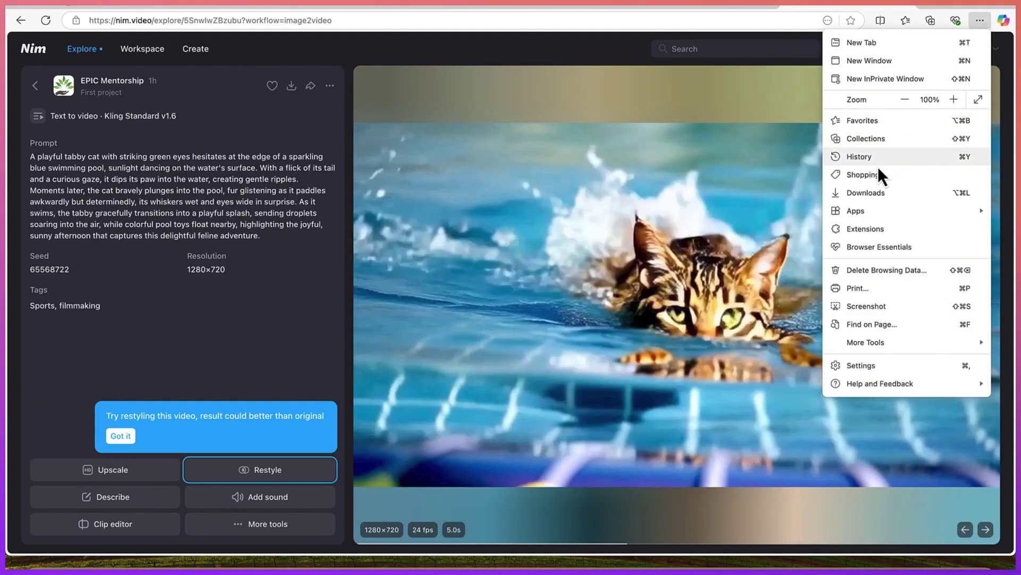
click(881, 192)
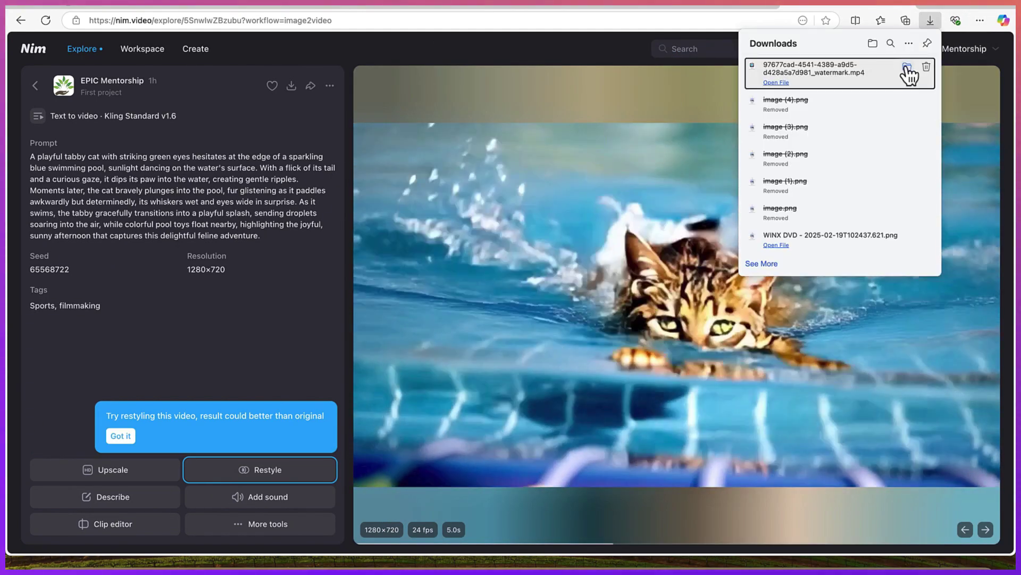
click(907, 68)
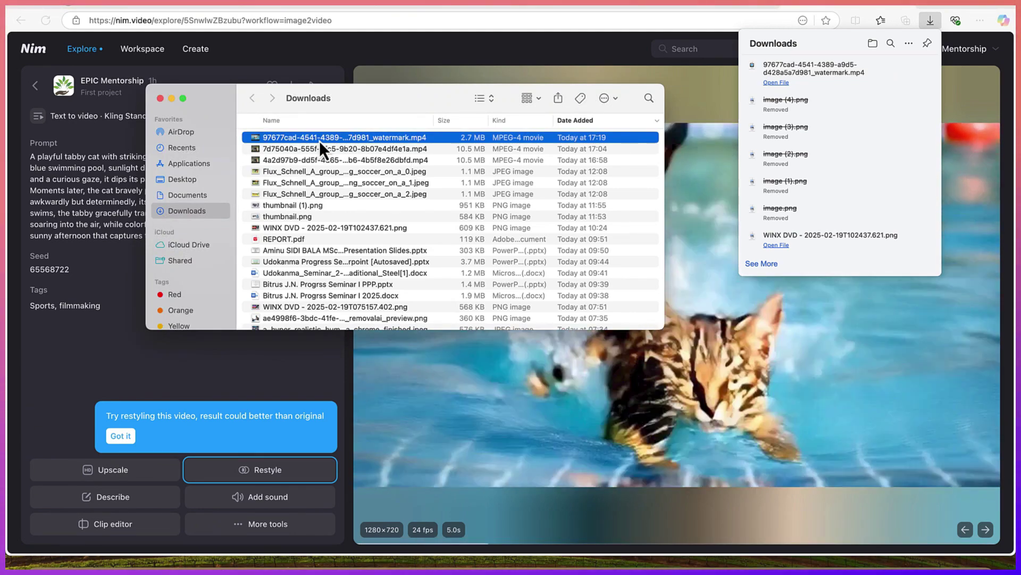
Play the downloaded cat pool MP4 in QuickTime Player, then close the player.
double_click(320, 141)
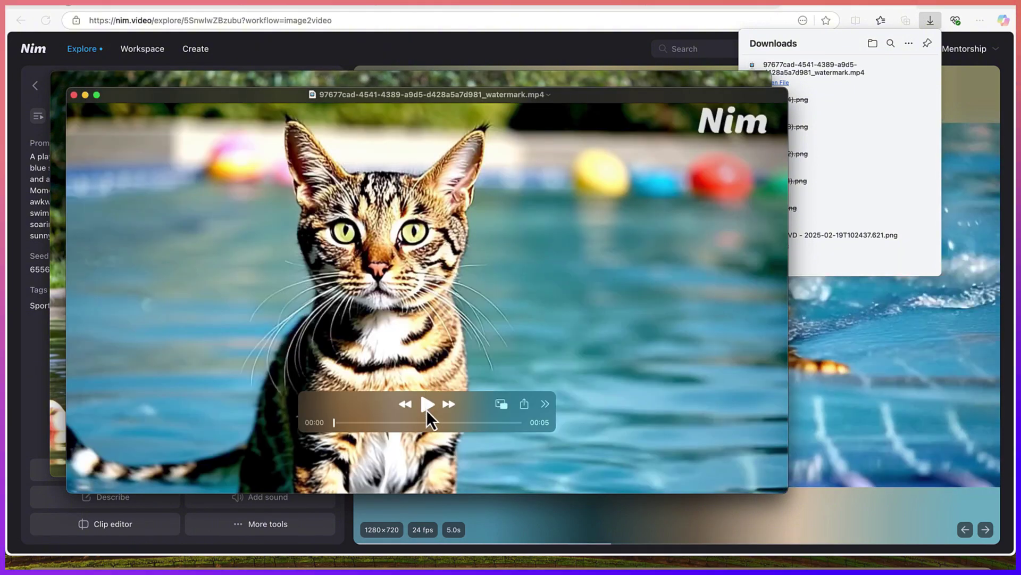
click(427, 407)
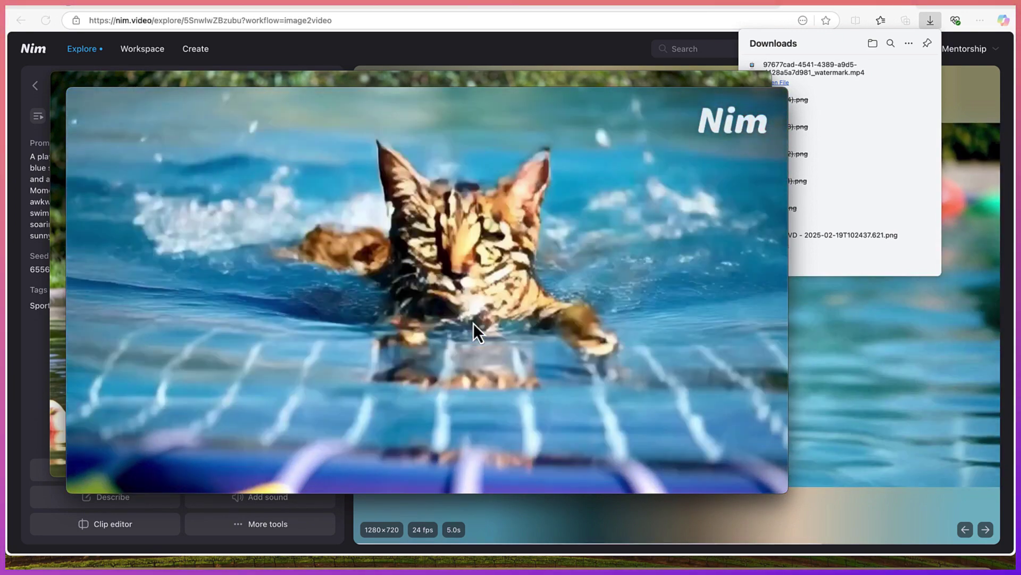
click(73, 95)
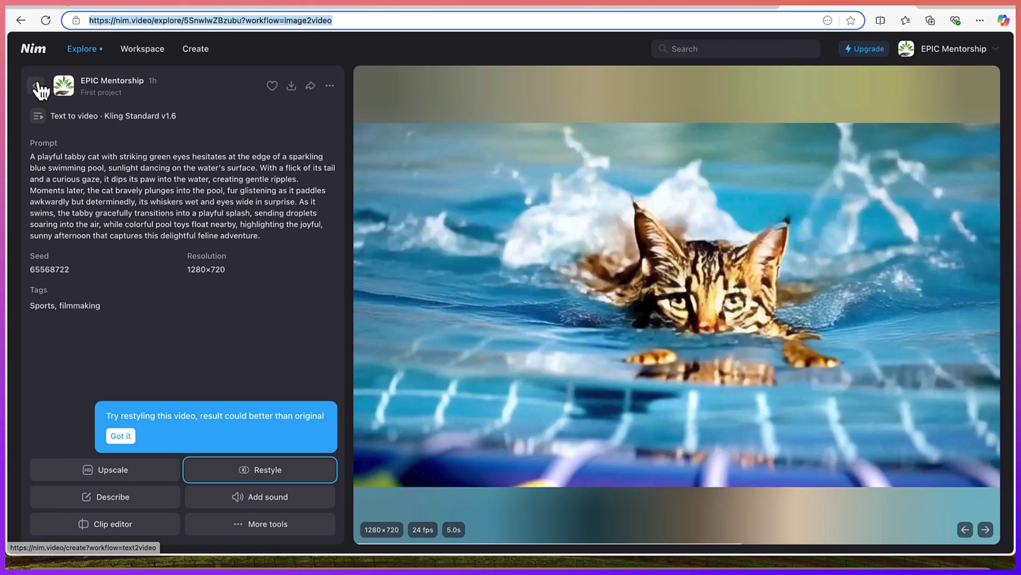
Return to the gallery and open the first monkey-and-cat video card.
click(36, 87)
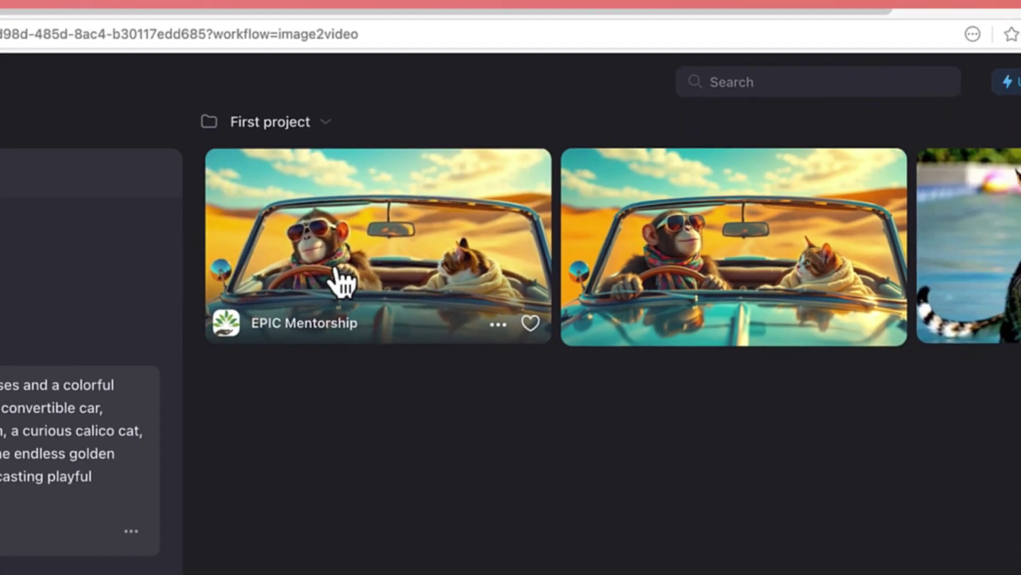
click(292, 326)
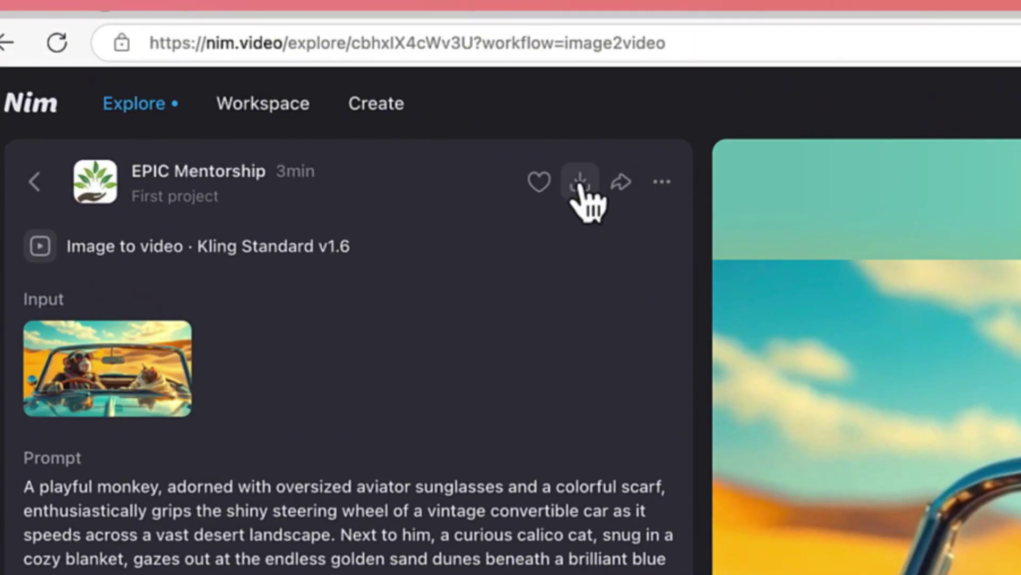
Download the monkey-and-cat convertible video as an MP4 and close the downloads list.
click(581, 185)
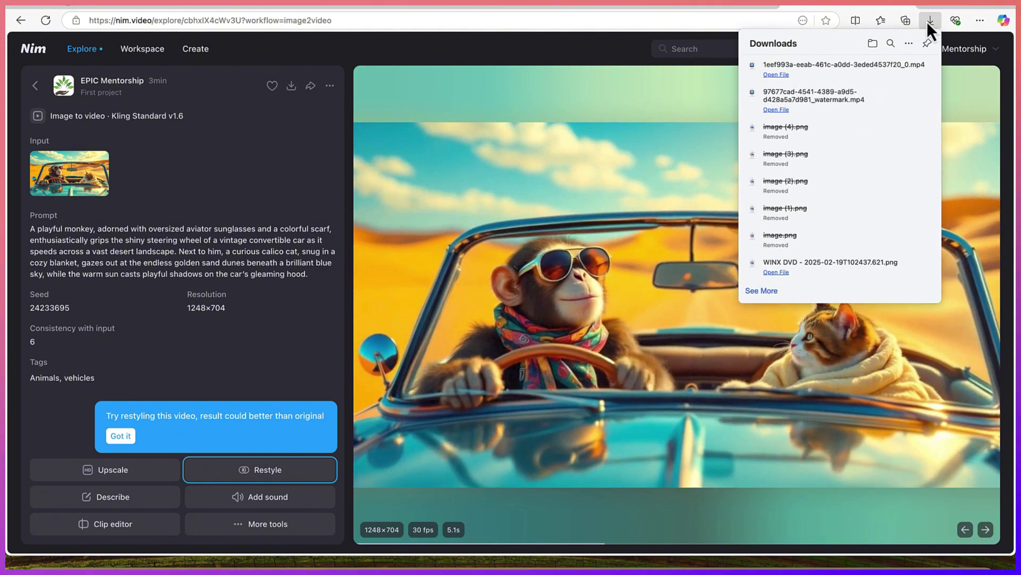
click(930, 22)
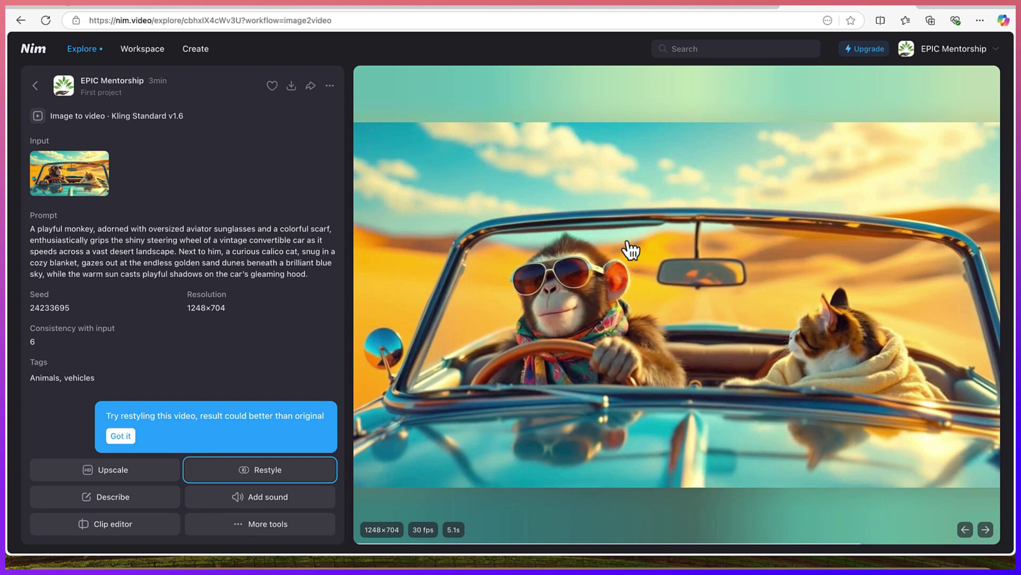